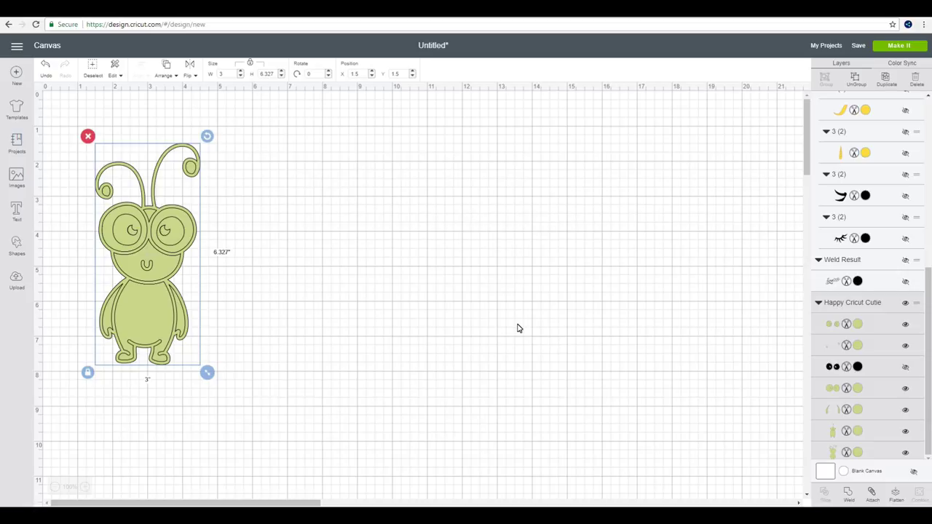
Step: Send the wood project's bug cuties to the 12 x 12 in mat preview
{"action": "left_click", "coordinate": [915, 47]}
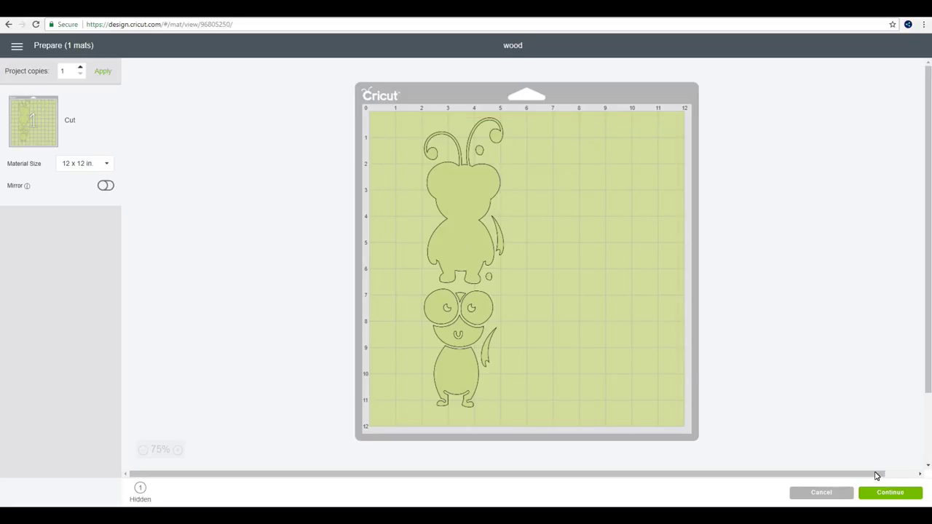
Step: Continue from the mat preview and set the material to Balsa – 1/16 in
{"action": "left_click", "coordinate": [902, 493]}
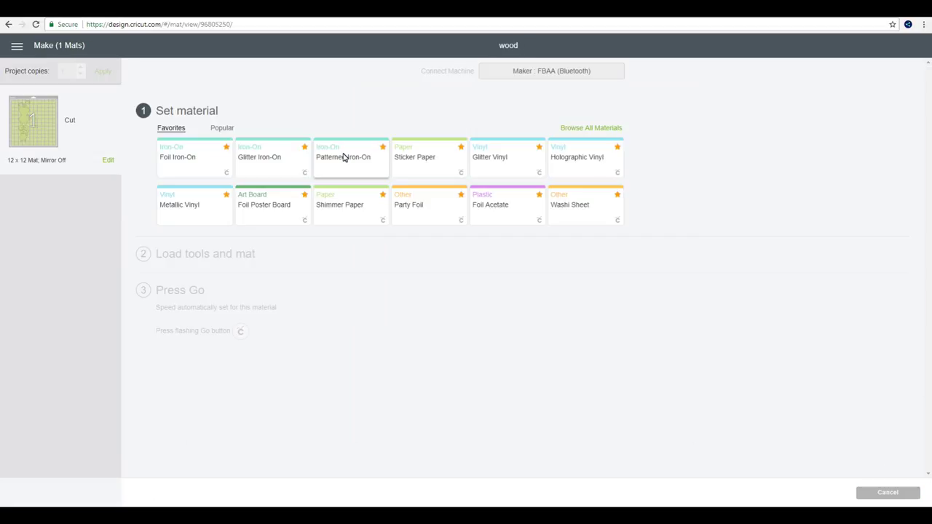
{"action": "left_click", "coordinate": [583, 128]}
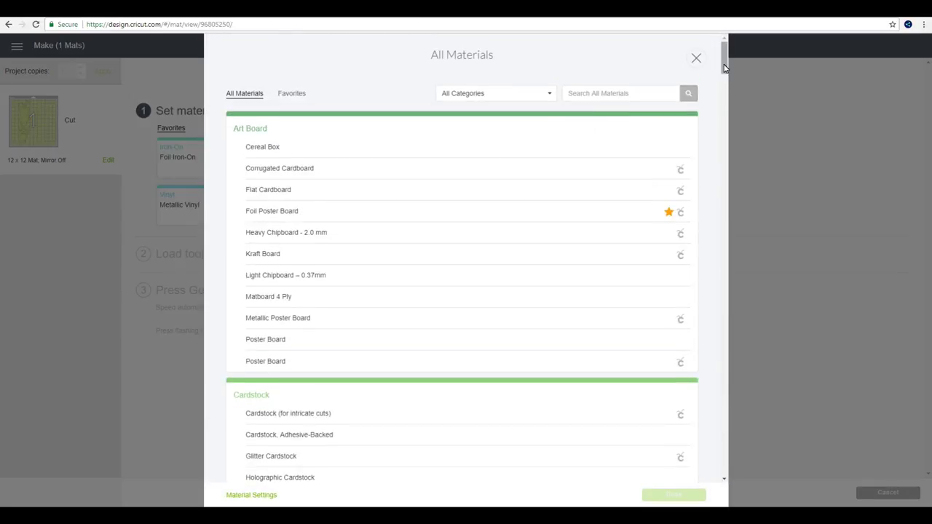
{"action": "left_click_drag", "start_coordinate": [725, 67], "coordinate": [705, 285]}
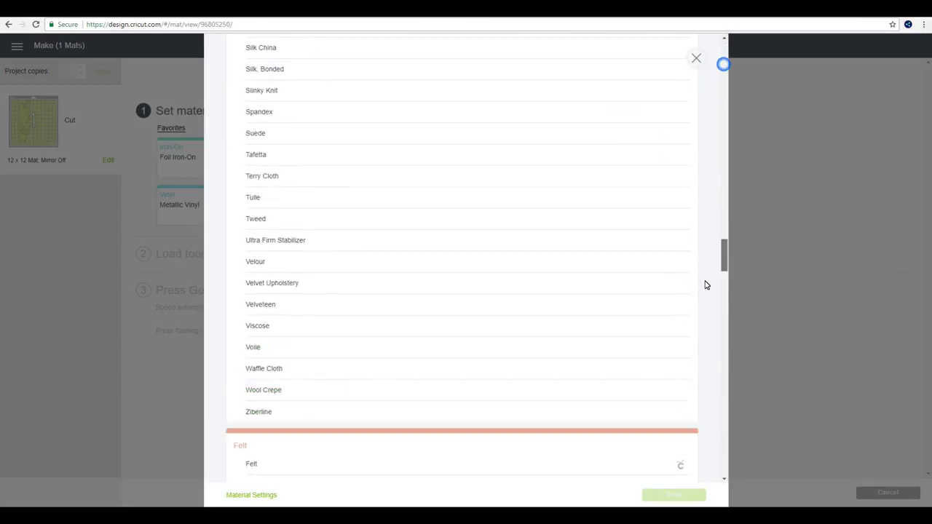
{"action": "scroll", "coordinate": [318, 160], "scroll_direction": "down", "scroll_amount": 10}
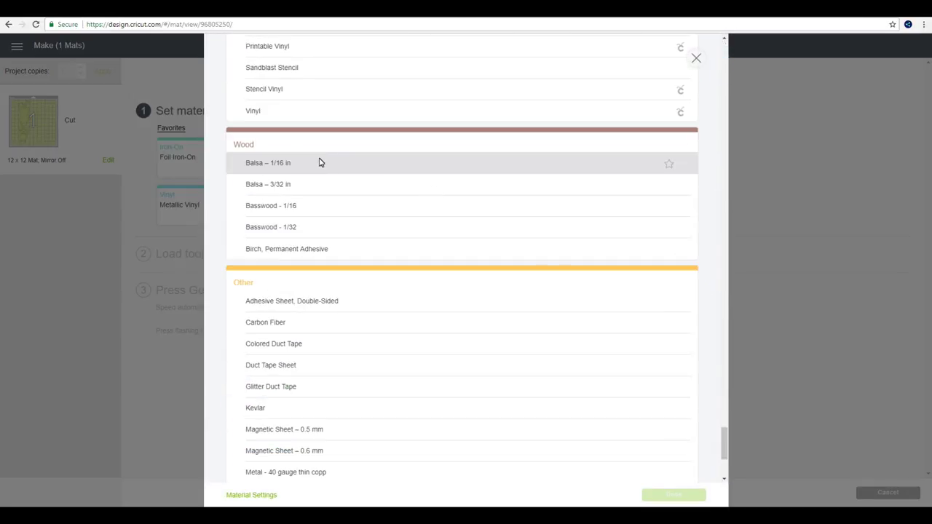
{"action": "left_click", "coordinate": [273, 163]}
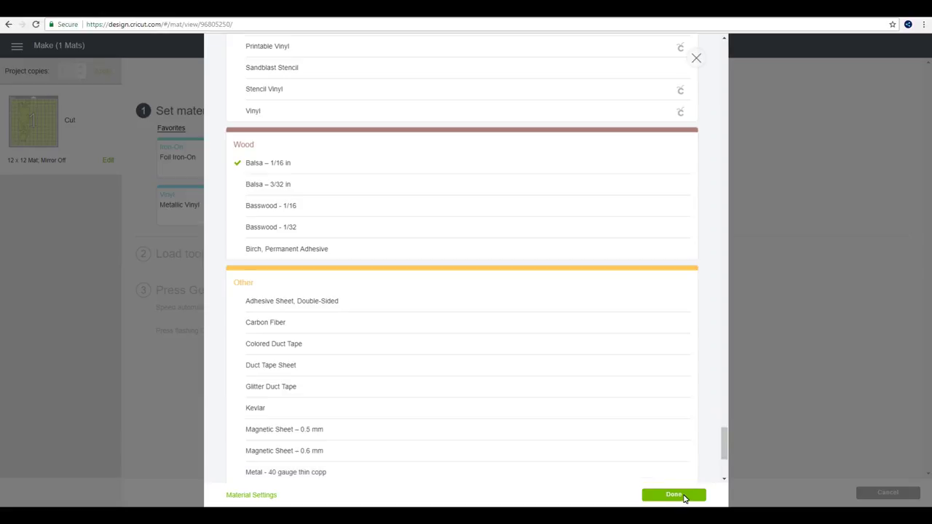
{"action": "left_click", "coordinate": [673, 495]}
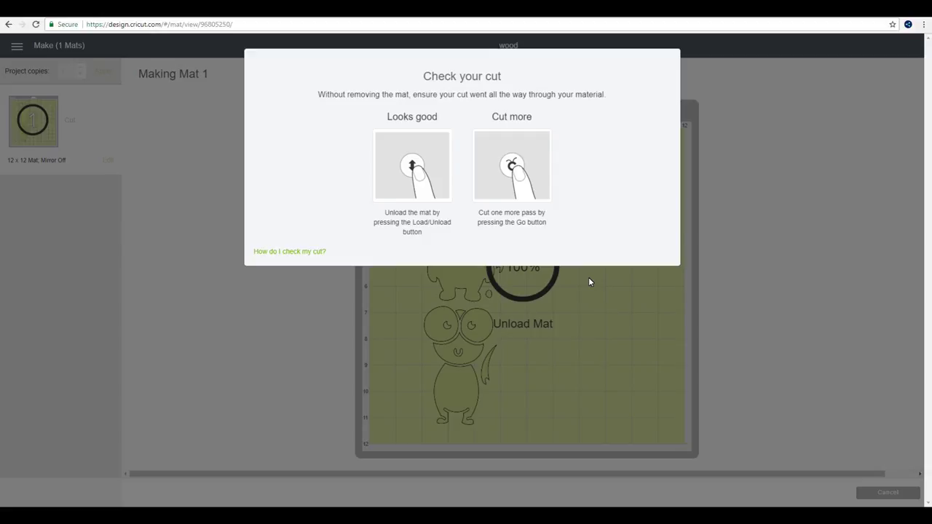
Step: Read the Knife Blade one-more-pass article down to 'How to check your cut' and Notes
{"action": "left_click", "coordinate": [298, 251]}
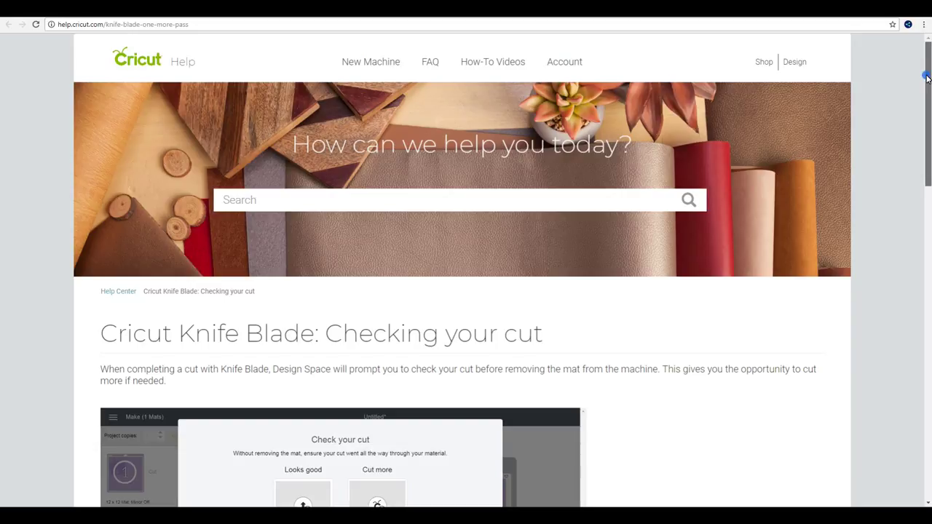
{"action": "left_click_drag", "start_coordinate": [926, 75], "coordinate": [925, 181]}
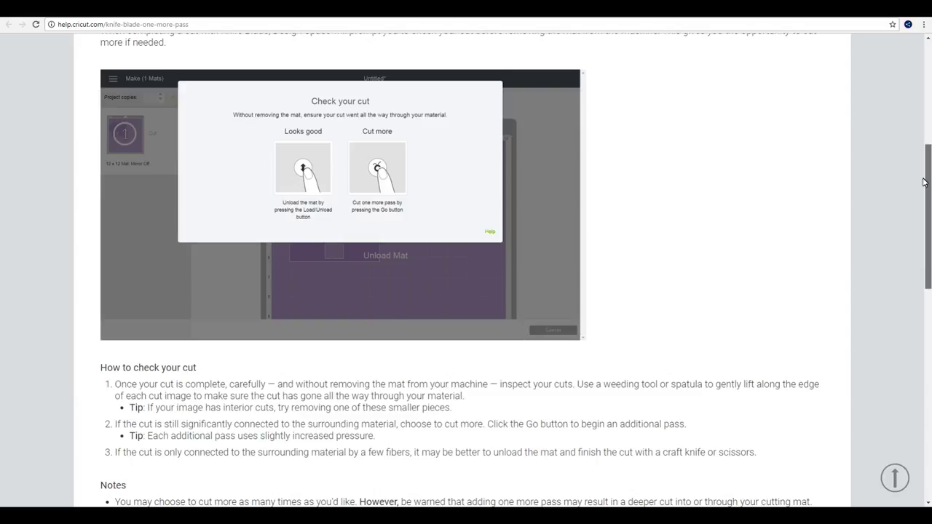
{"action": "left_click_drag", "start_coordinate": [923, 182], "coordinate": [923, 192]}
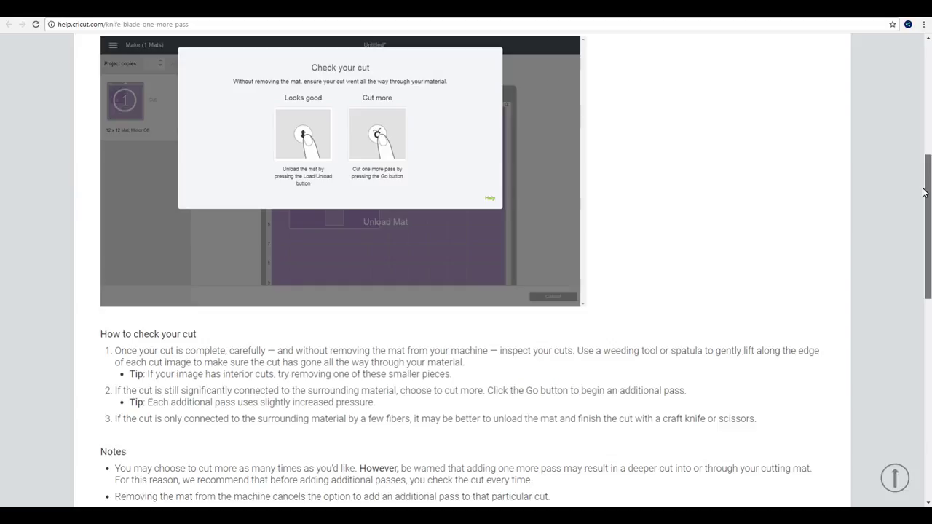
{"action": "left_click_drag", "start_coordinate": [923, 192], "coordinate": [923, 203]}
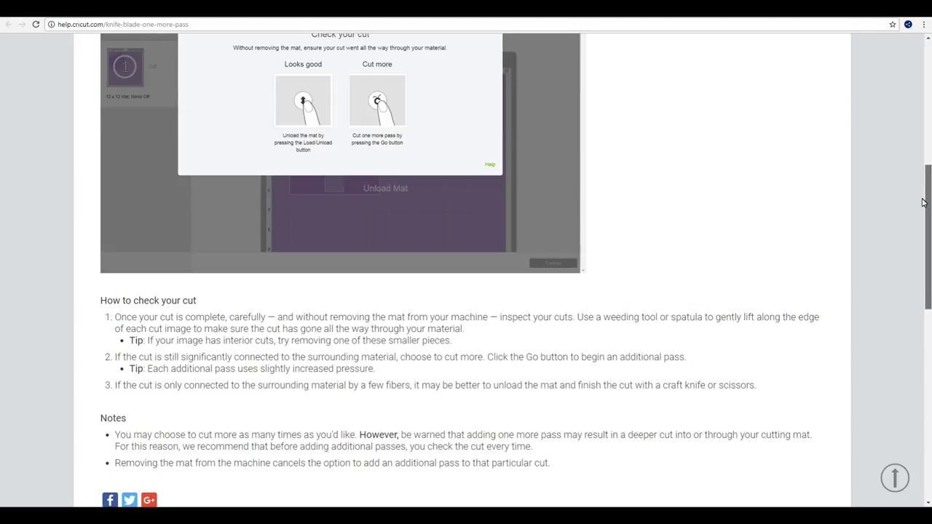
{"action": "left_click_drag", "start_coordinate": [922, 202], "coordinate": [921, 215]}
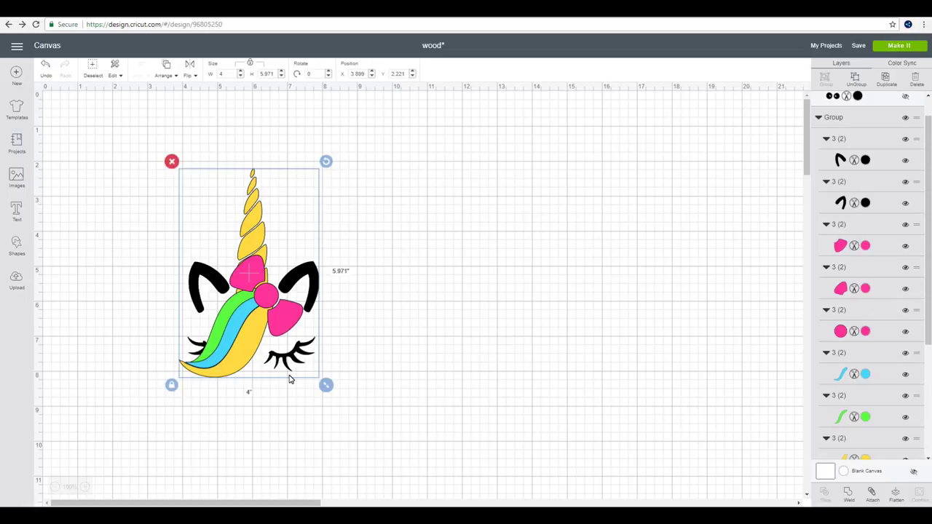
{"action": "left_click", "coordinate": [318, 168]}
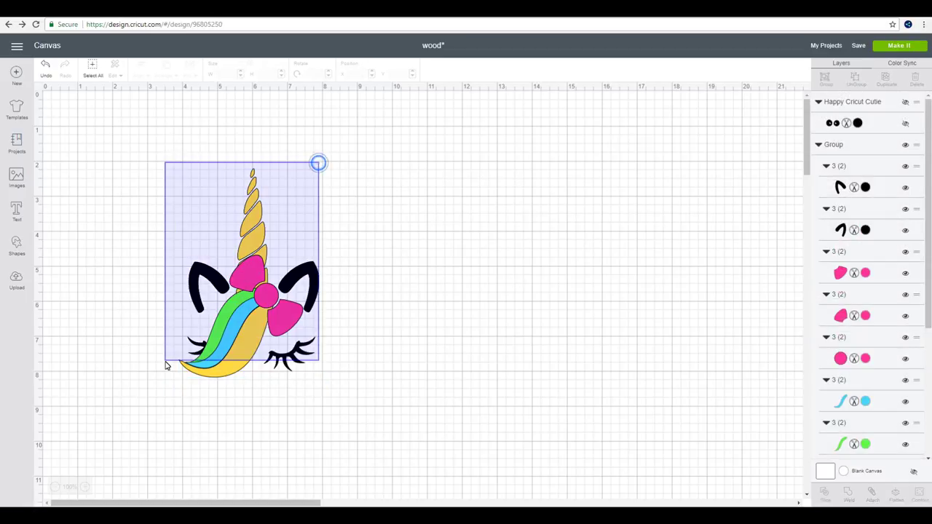
{"action": "left_click_drag", "start_coordinate": [167, 364], "coordinate": [648, 170]}
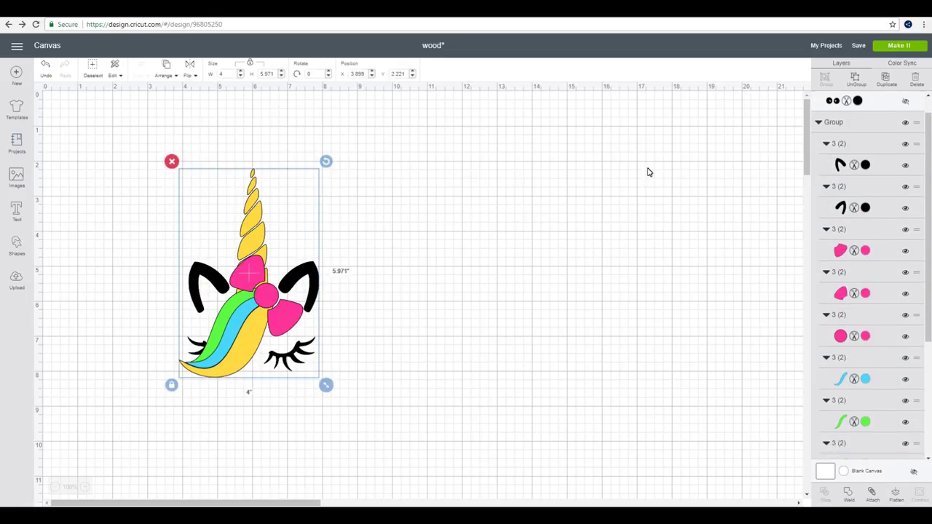
Step: Use Color Sync to merge the yellow horn and green stripe layers into the black colour
{"action": "left_click", "coordinate": [902, 63]}
{"action": "left_click_drag", "start_coordinate": [836, 157], "coordinate": [841, 143]}
{"action": "left_click_drag", "start_coordinate": [834, 175], "coordinate": [854, 153]}
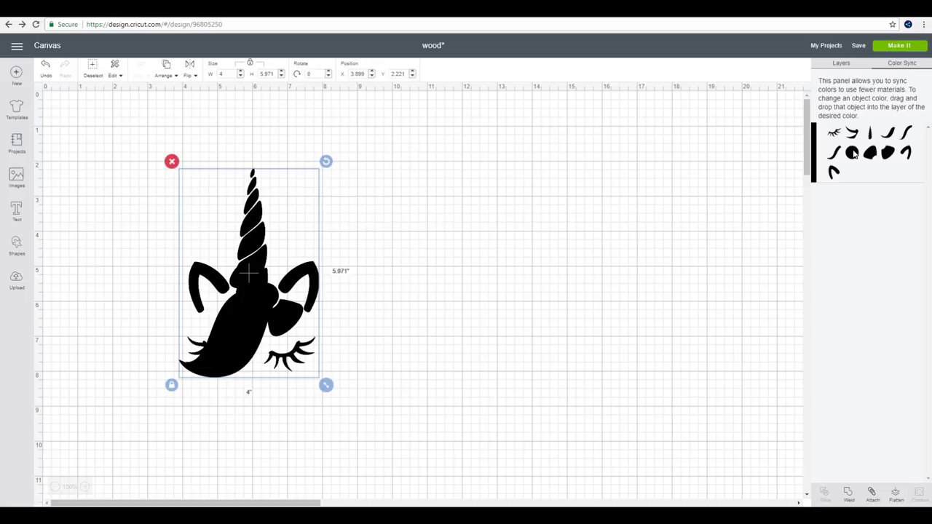
Step: Preview the unicorn pieces stacked on one 12x12 mat, then continue to material setup
{"action": "left_click", "coordinate": [898, 50]}
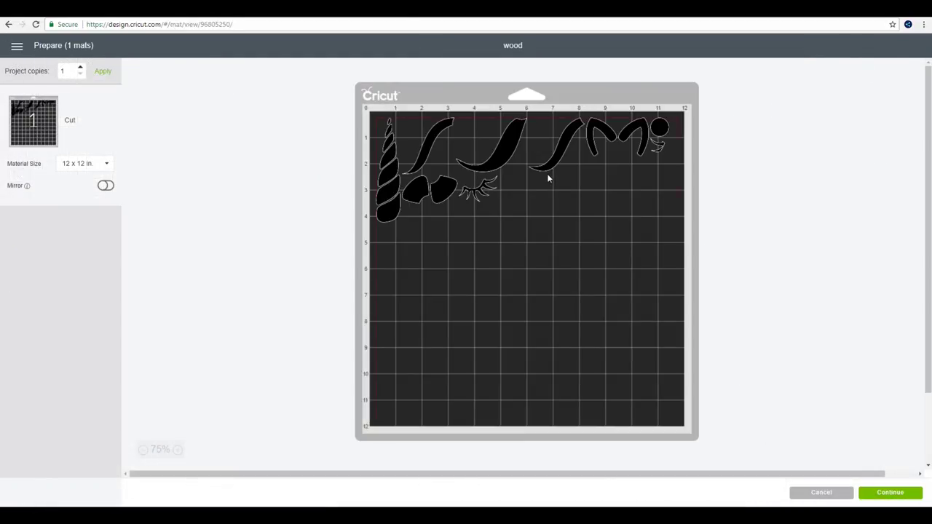
{"action": "left_click", "coordinate": [890, 493]}
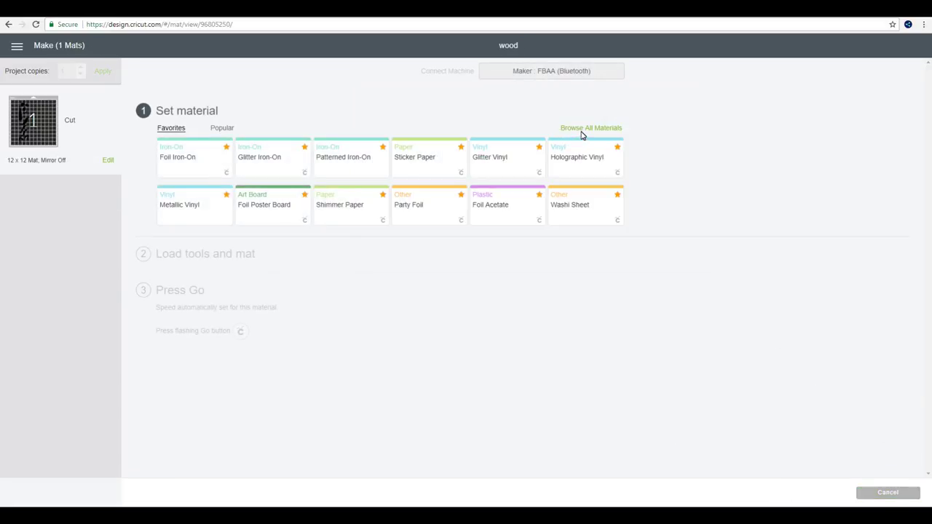
Step: Choose Balsa – 3/32 in from the Wood section of all materials
{"action": "left_click", "coordinate": [583, 129]}
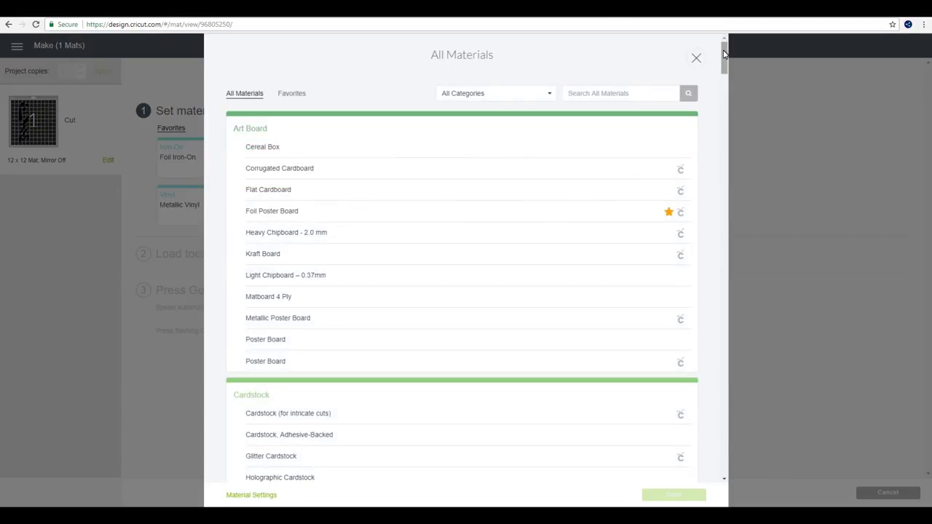
{"action": "scroll", "coordinate": [313, 268], "scroll_direction": "down", "scroll_amount": 15}
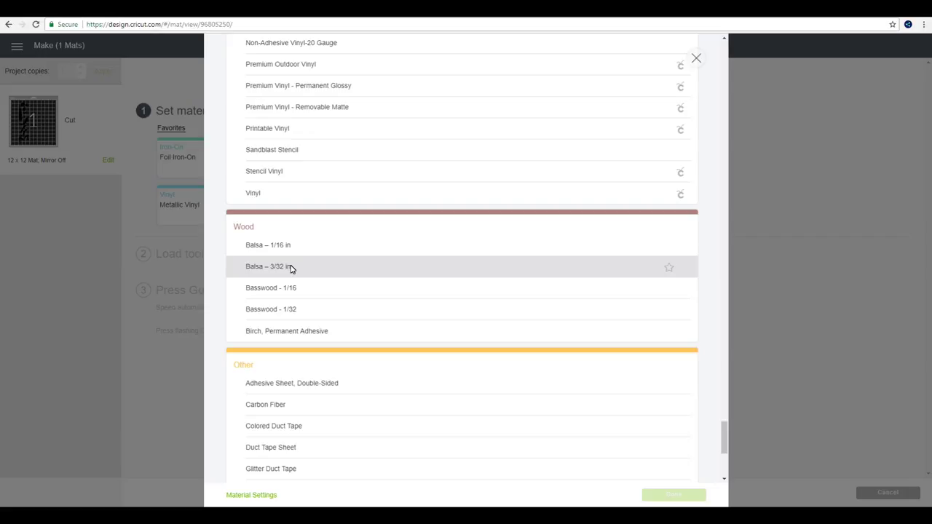
{"action": "left_click", "coordinate": [290, 268]}
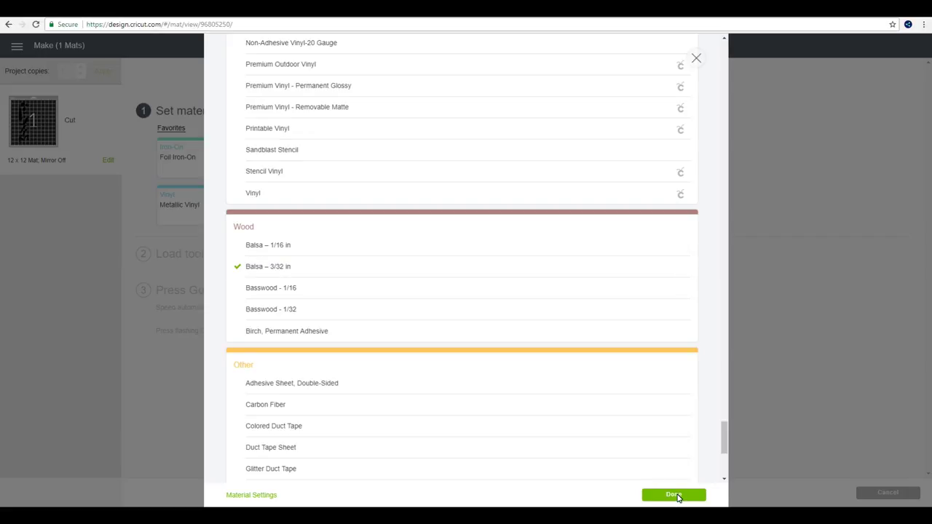
{"action": "left_click", "coordinate": [674, 495]}
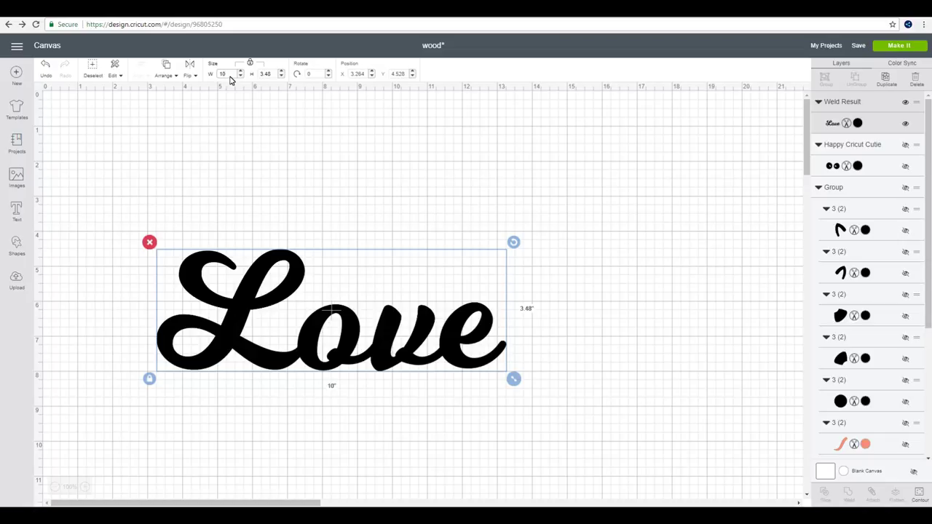
Step: Resize the Love lettering from 10 in wide to 7 in, then to 2.5 in tall
{"action": "left_click_drag", "start_coordinate": [229, 76], "coordinate": [208, 75]}
{"action": "type", "text": "7"}
{"action": "key", "text": "Return"}
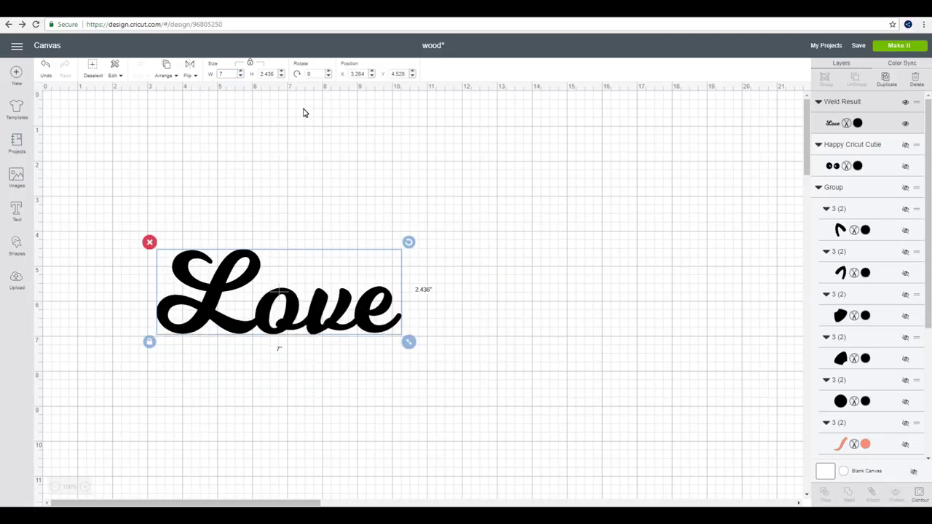
{"action": "left_click_drag", "start_coordinate": [275, 74], "coordinate": [251, 75]}
{"action": "type", "text": "2.5"}
{"action": "key", "text": "Return"}
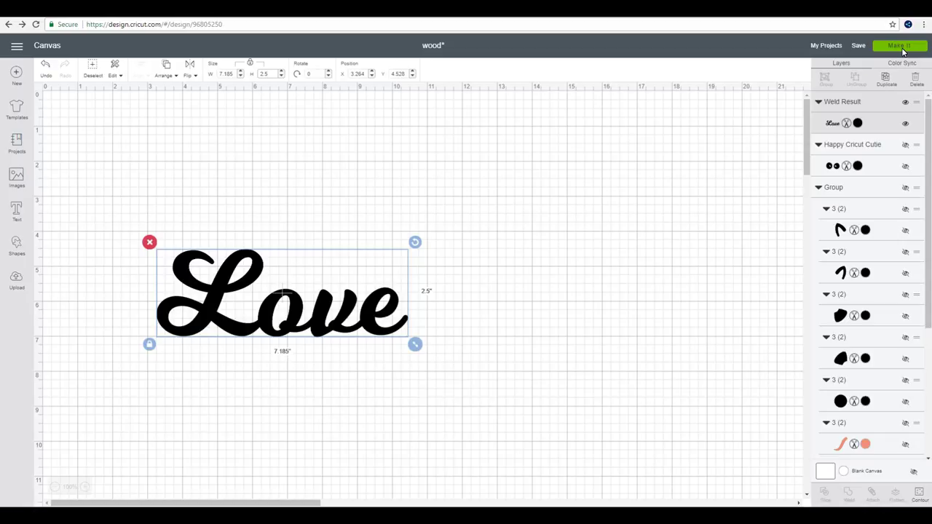
Step: Send the Love design to the mat and set its material to Basswood - 1/16
{"action": "left_click", "coordinate": [900, 46]}
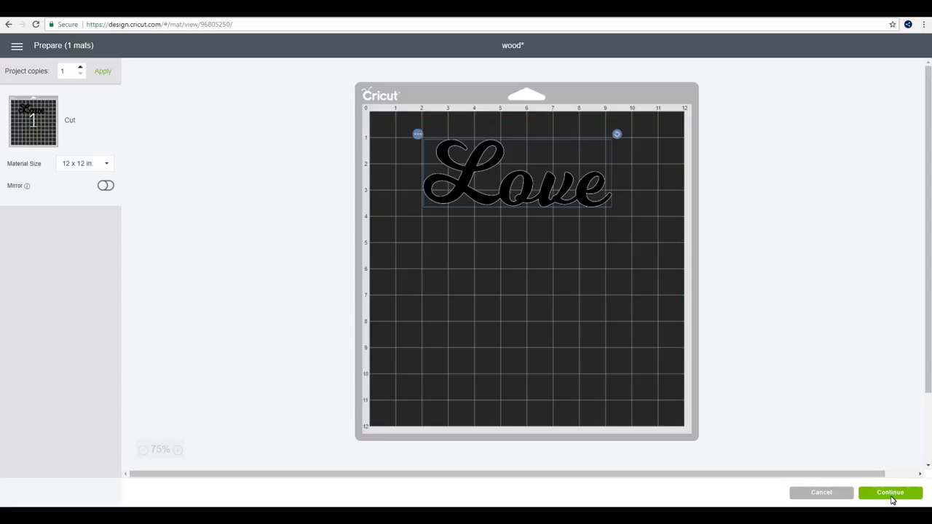
{"action": "left_click", "coordinate": [890, 493]}
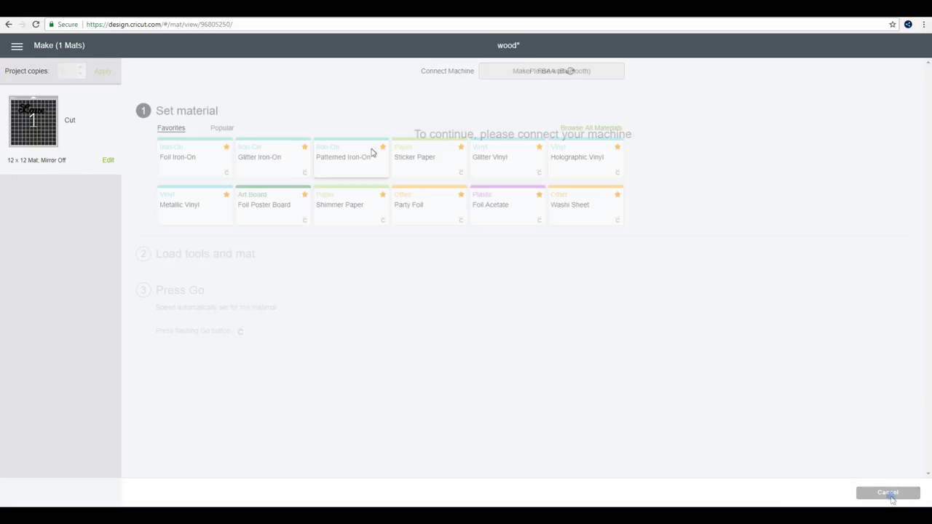
{"action": "left_click", "coordinate": [603, 126]}
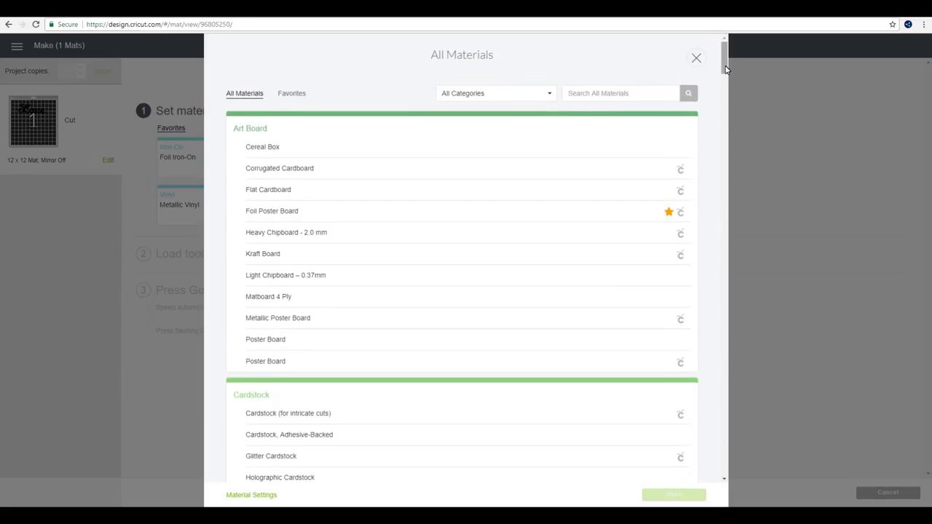
{"action": "left_click_drag", "start_coordinate": [723, 62], "coordinate": [728, 437]}
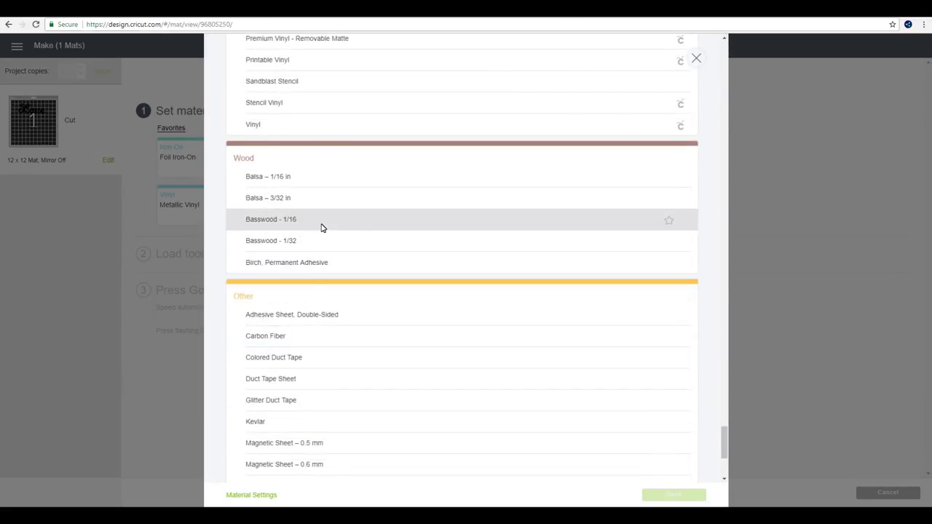
{"action": "left_click", "coordinate": [321, 228]}
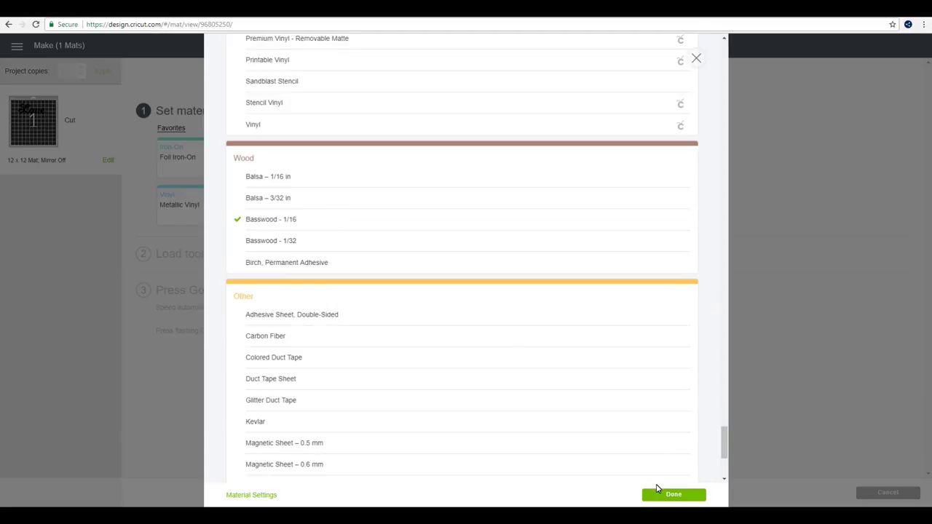
{"action": "left_click", "coordinate": [664, 496]}
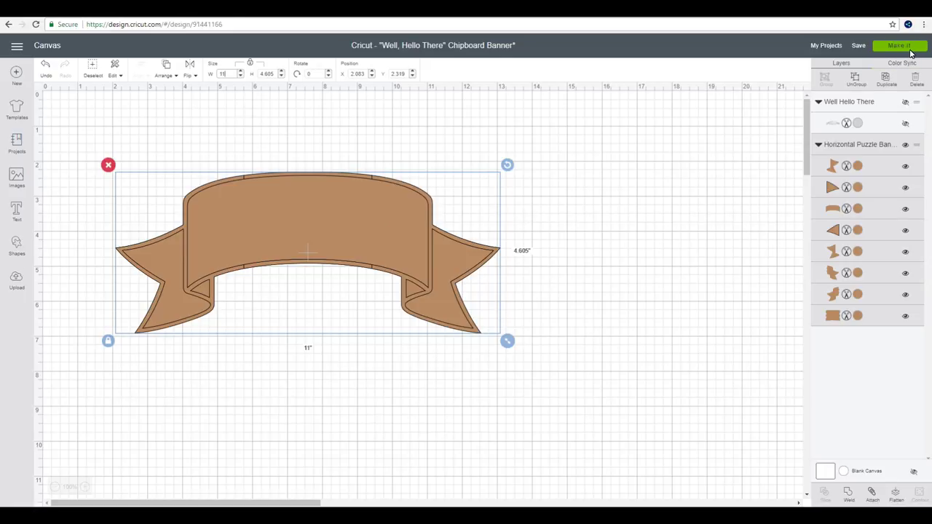
Step: Place the banner on the mat, moving the small flag lower, and choose Heavy Chipboard - 2.0 mm
{"action": "left_click", "coordinate": [900, 46]}
{"action": "left_click_drag", "start_coordinate": [623, 136], "coordinate": [608, 307]}
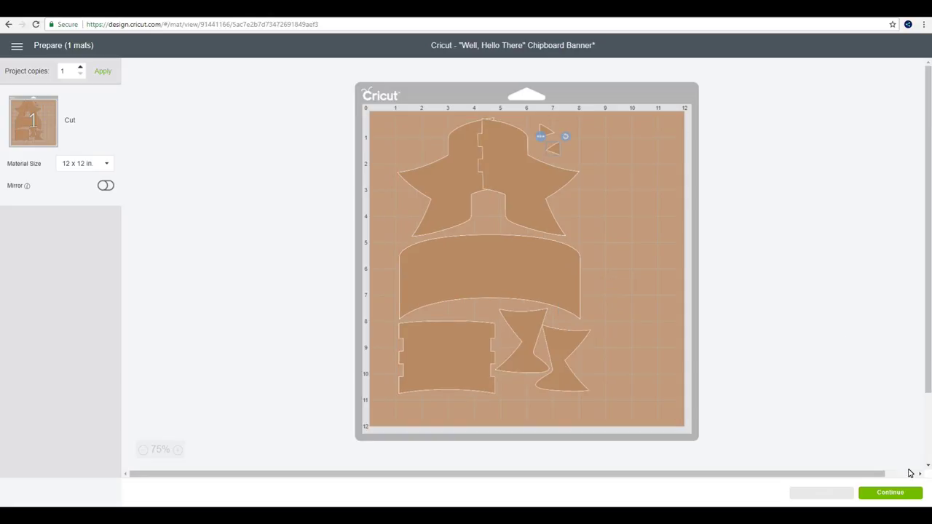
{"action": "left_click", "coordinate": [906, 495]}
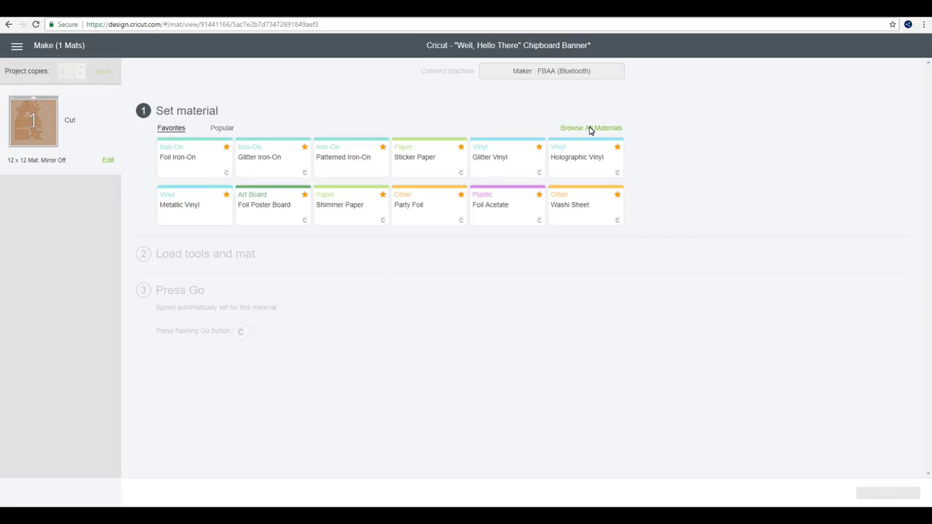
{"action": "left_click", "coordinate": [591, 129]}
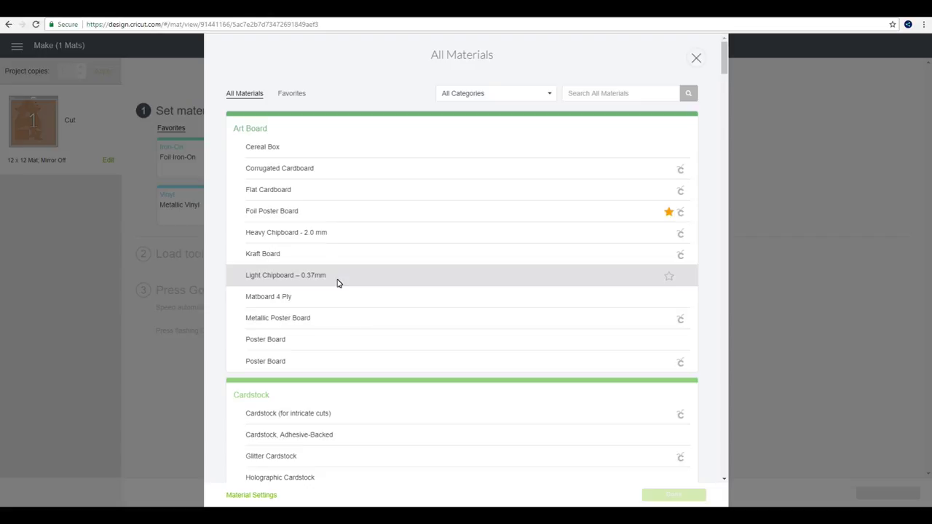
{"action": "left_click", "coordinate": [319, 233]}
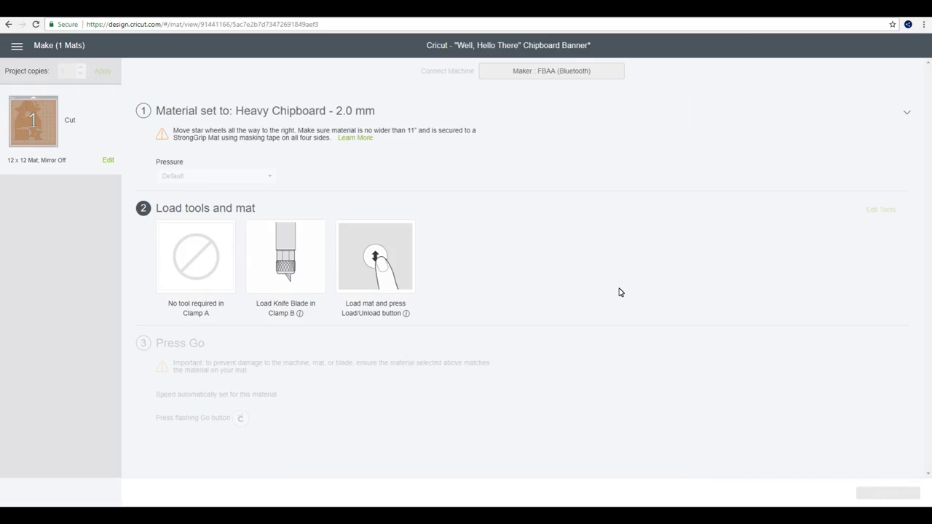